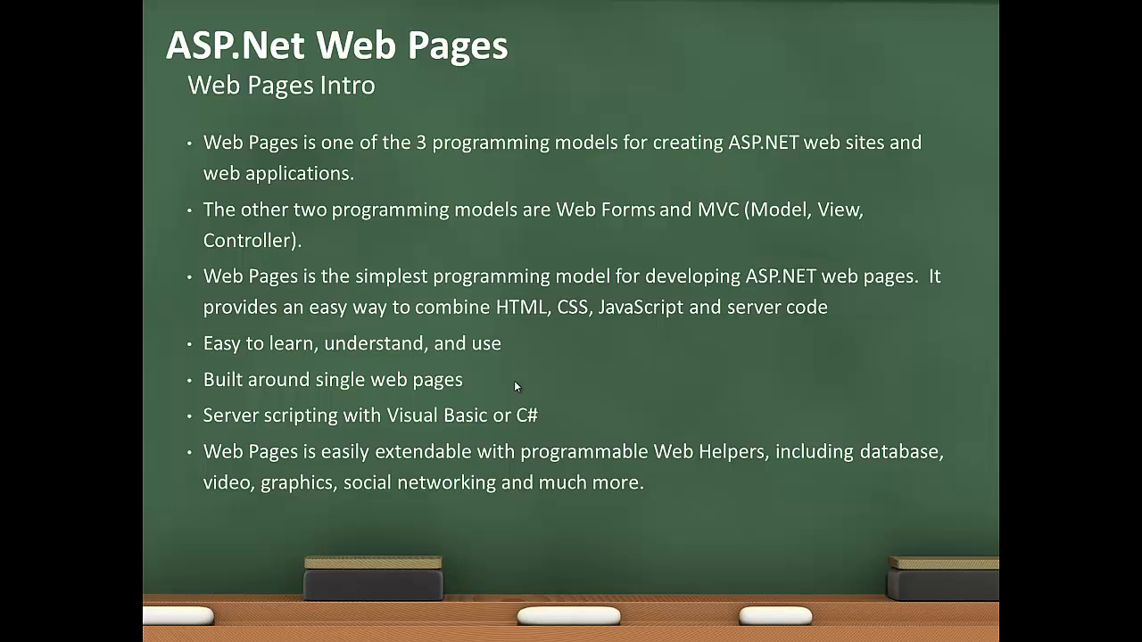
Advance the slideshow to the Web Pages Razor slide with its four Razor bullet points.
left_click(516, 387)
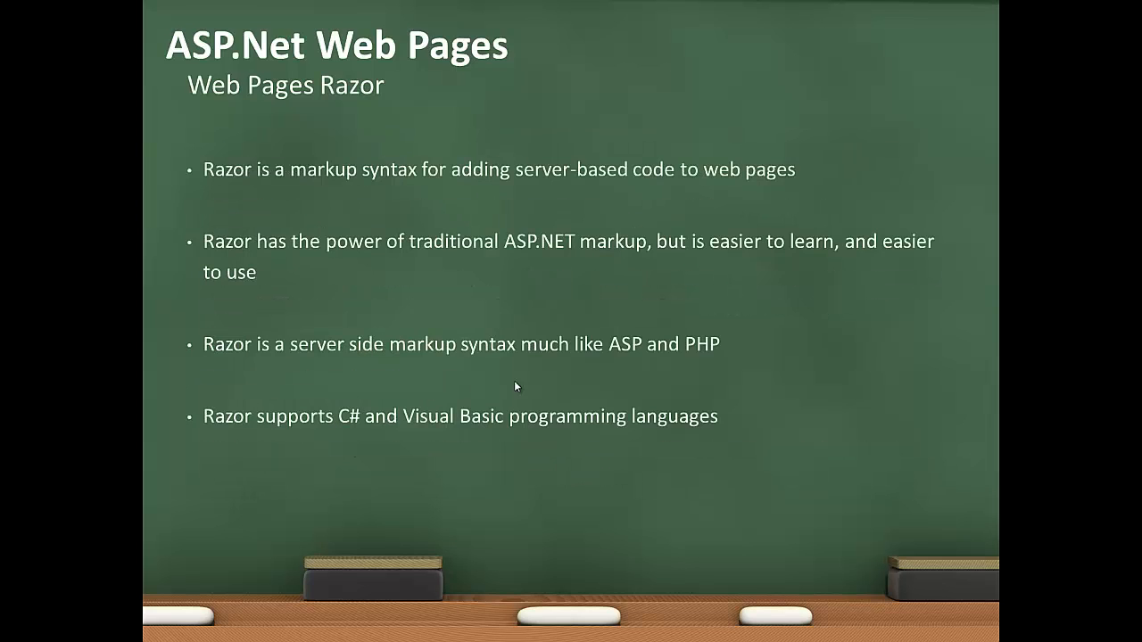